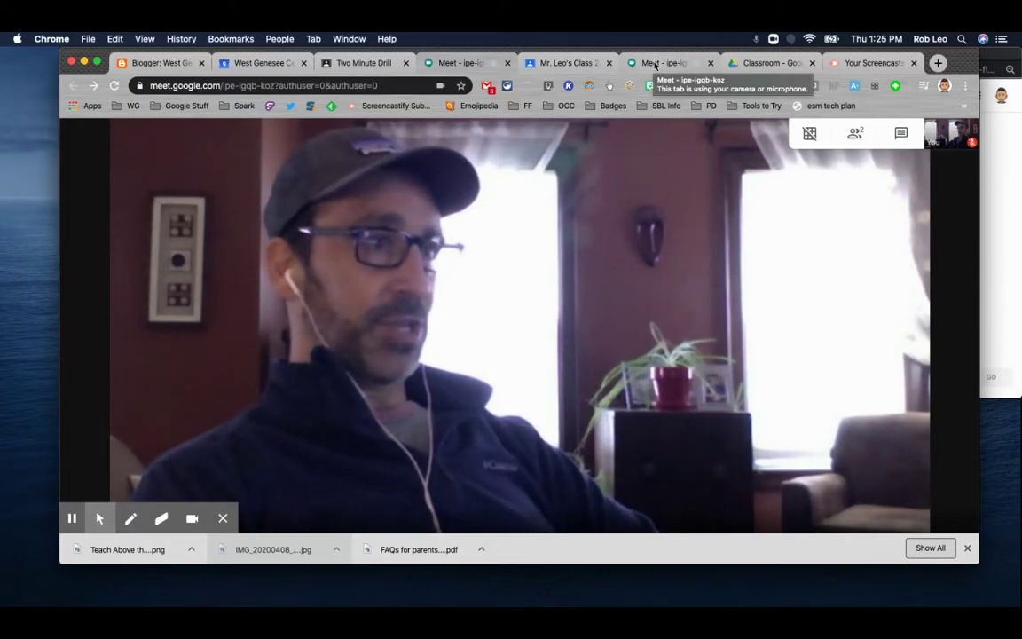
Step: Switch back and forth between the two joined accounts' views of the meeting
{"action": "left_click", "coordinate": [654, 64]}
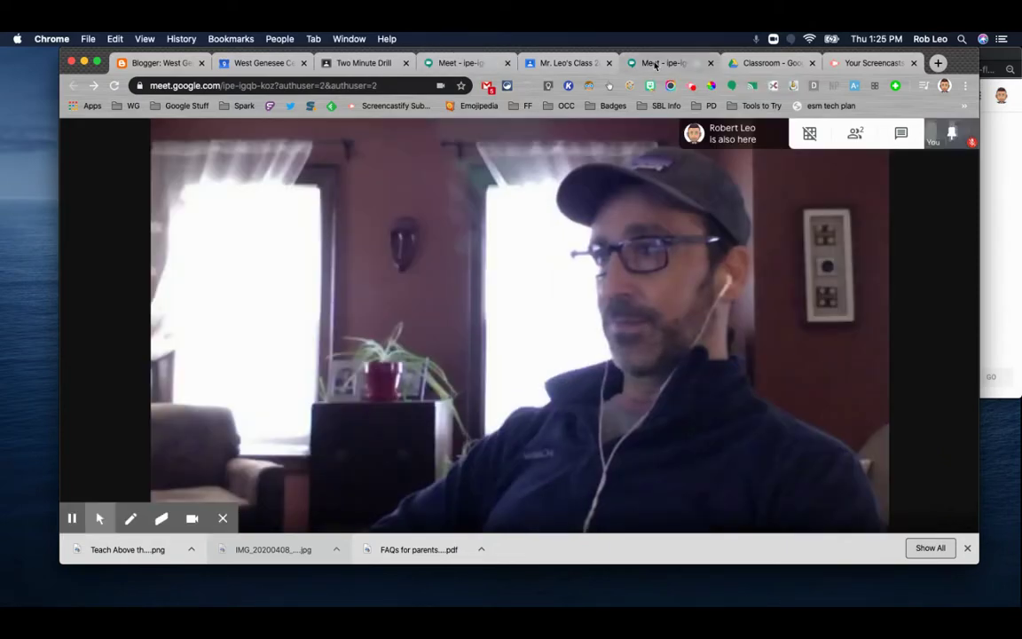
{"action": "left_click", "coordinate": [444, 70]}
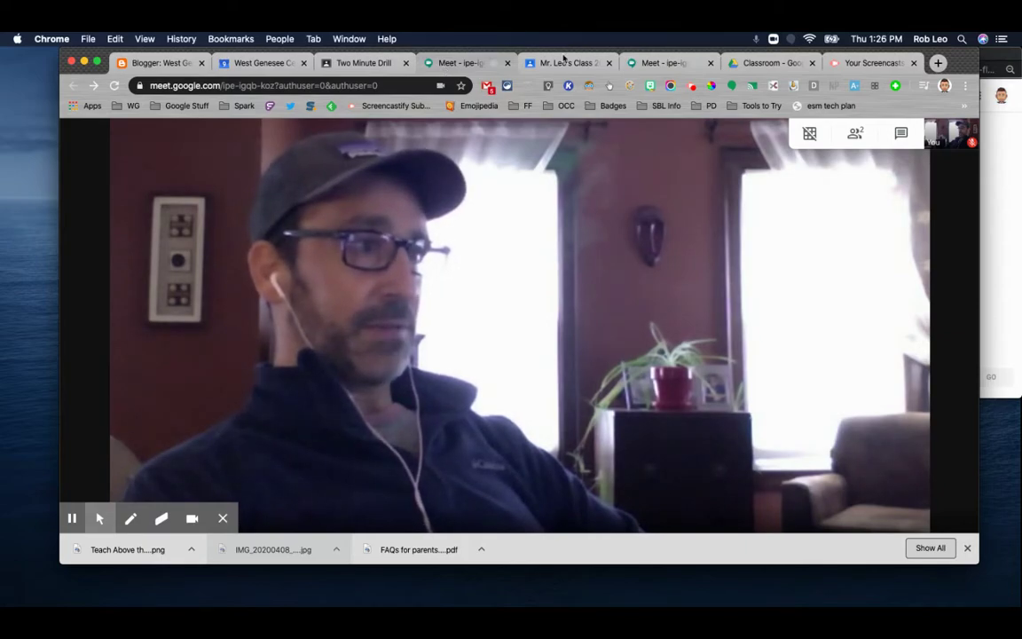
{"action": "left_click", "coordinate": [642, 64]}
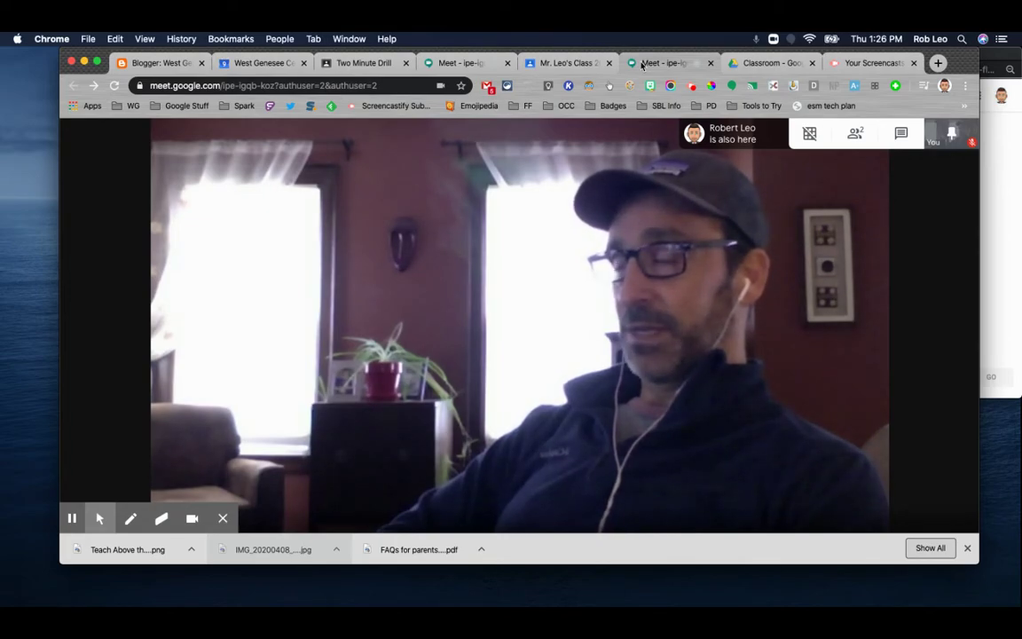
{"action": "left_click", "coordinate": [457, 63]}
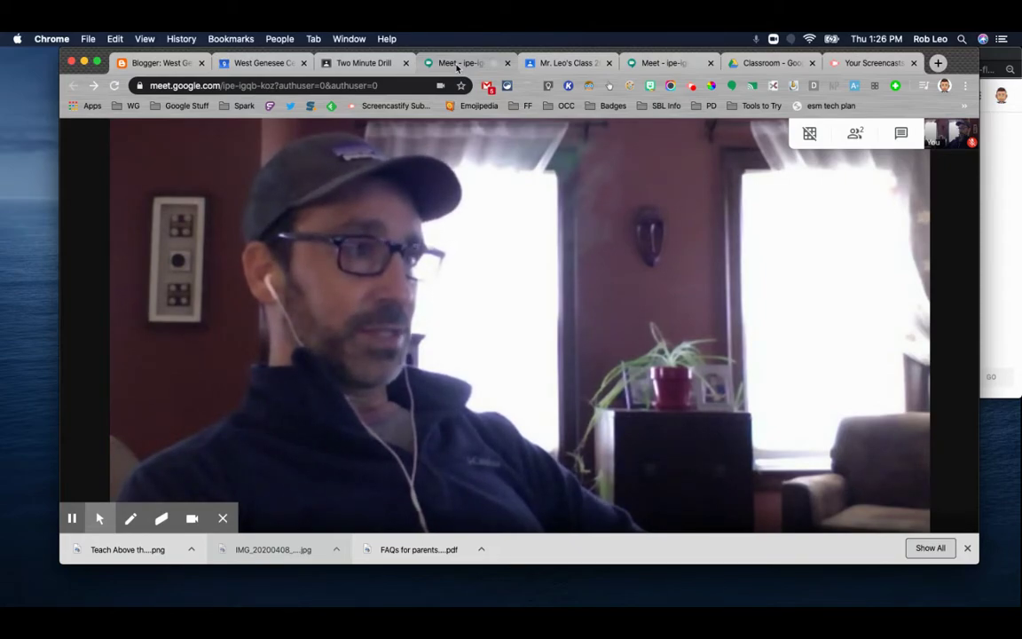
{"action": "left_click", "coordinate": [663, 63]}
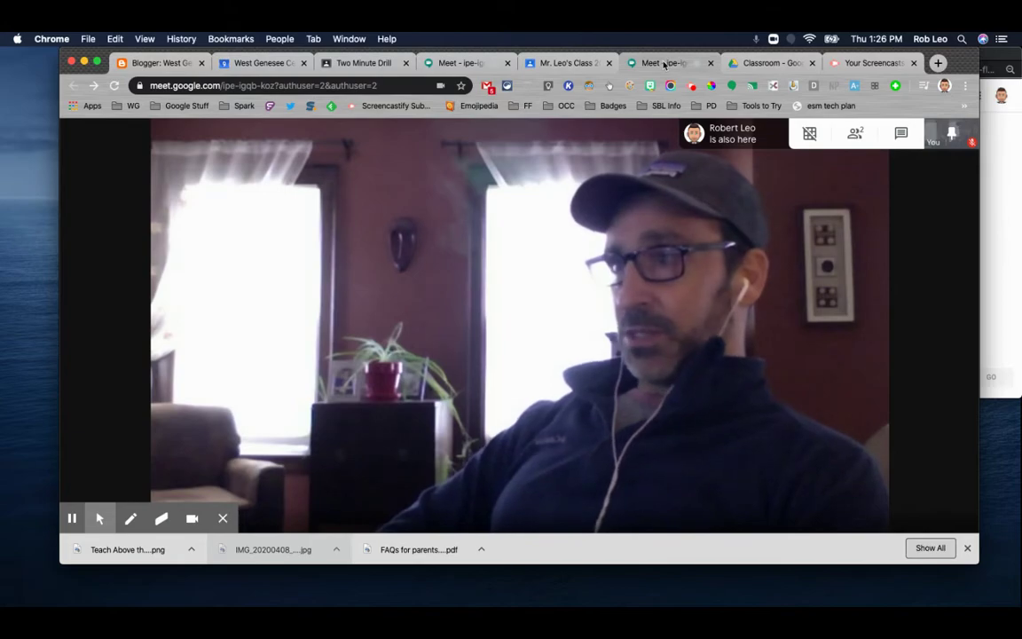
{"action": "left_click", "coordinate": [462, 63]}
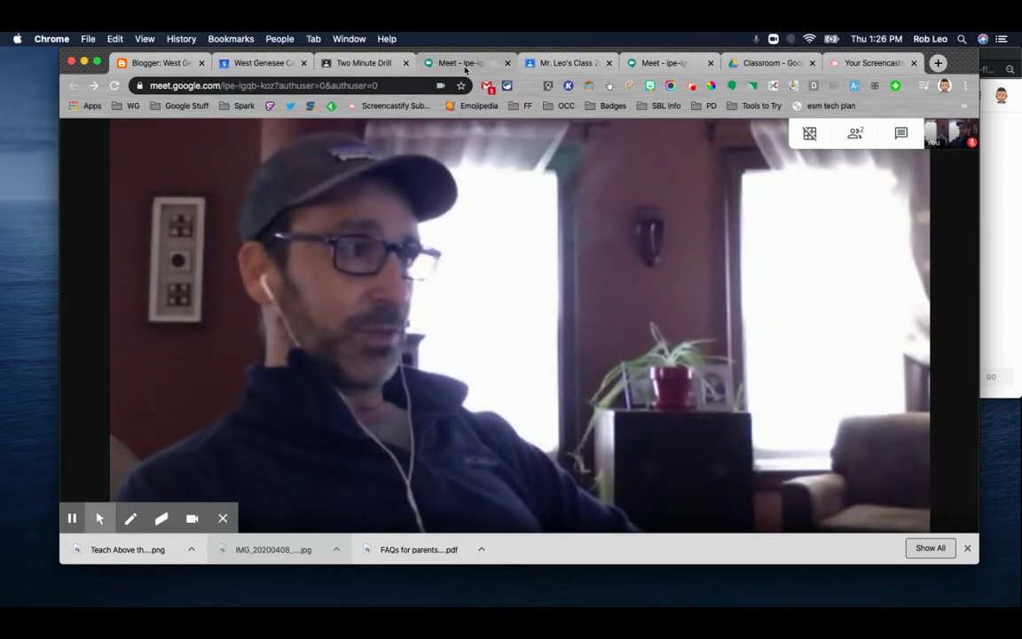
{"action": "left_click", "coordinate": [479, 64]}
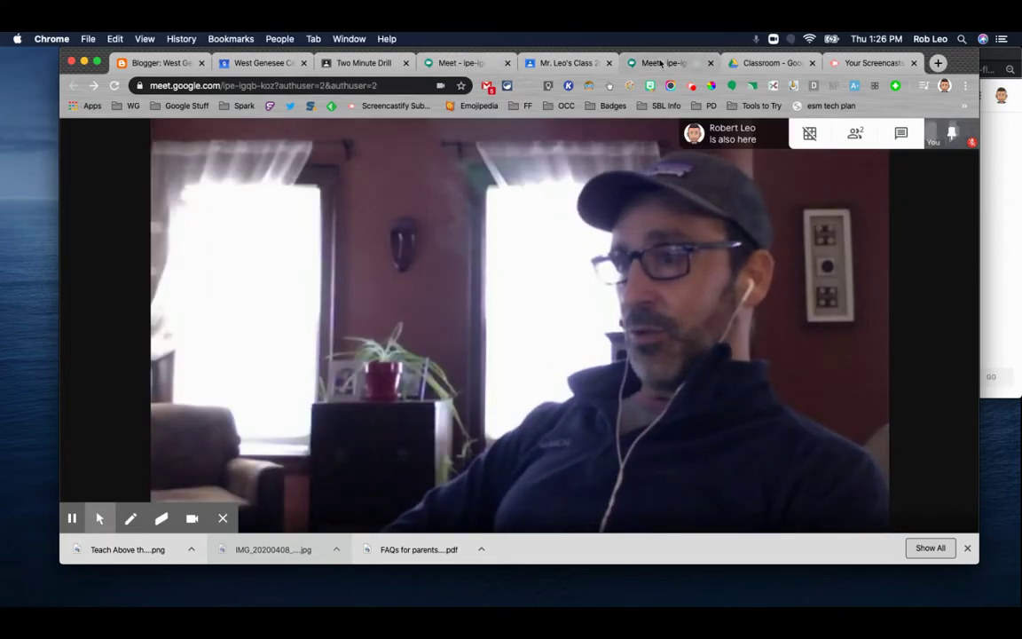
{"action": "left_click", "coordinate": [452, 64]}
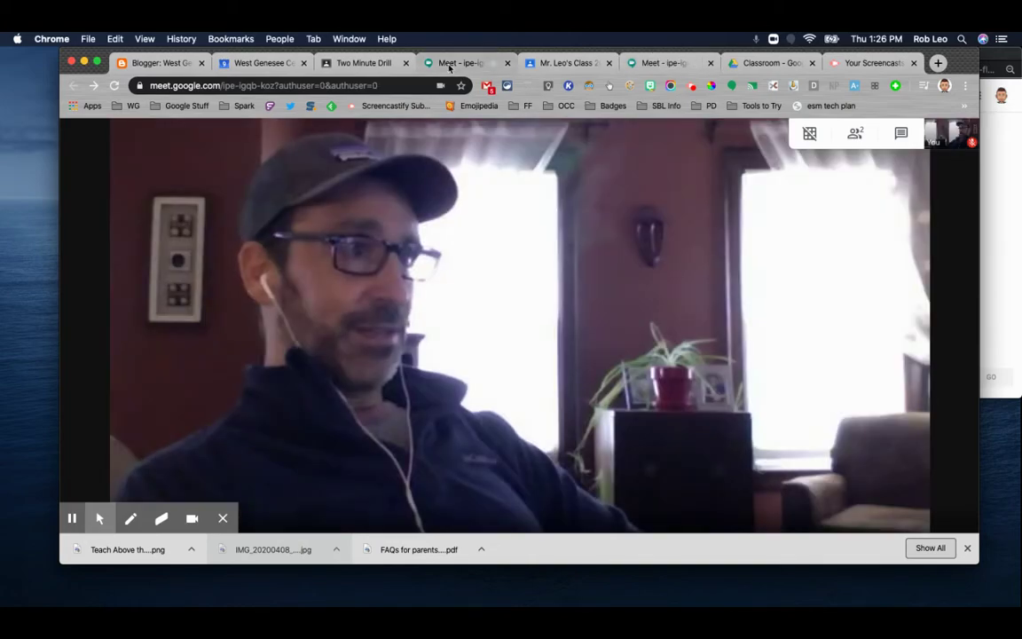
Step: Open the Two Minute Drill class settings and scroll to the General section's Meet row
{"action": "left_click", "coordinate": [355, 64]}
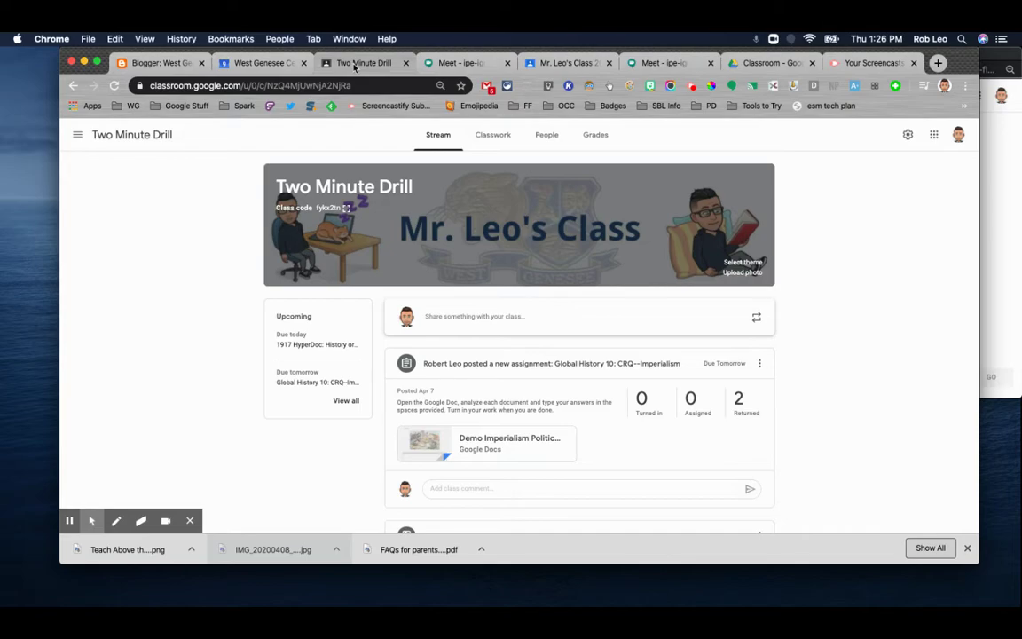
{"action": "left_click", "coordinate": [907, 138]}
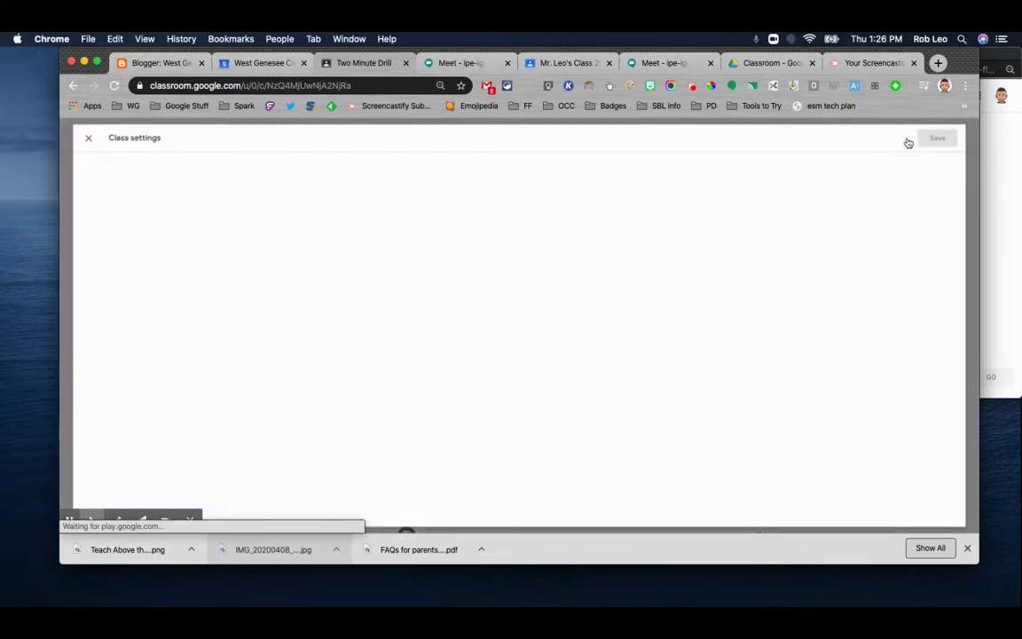
{"action": "scroll", "coordinate": [732, 333], "scroll_direction": "down", "scroll_amount": 5}
{"action": "scroll", "coordinate": [731, 334], "scroll_direction": "down", "scroll_amount": 1}
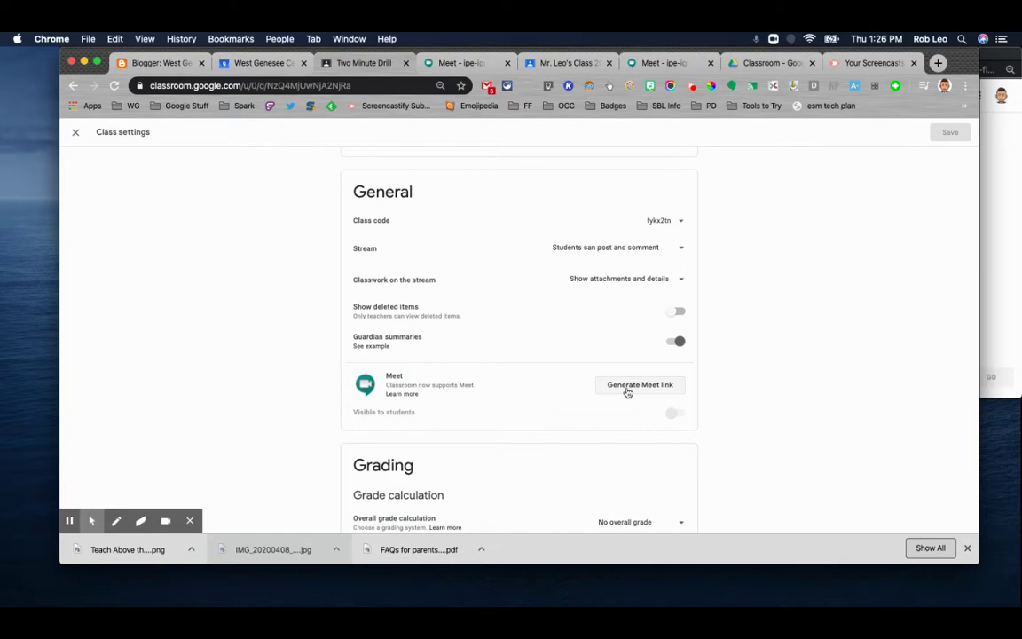
Step: Open the Classroom Help article on class Meet links and read down through it
{"action": "left_click", "coordinate": [400, 394]}
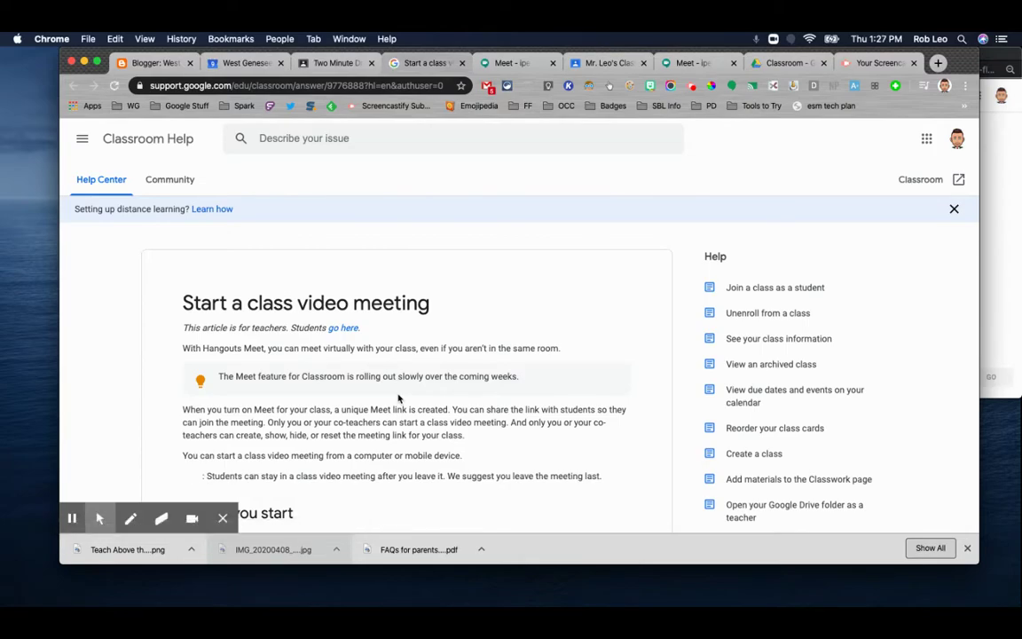
{"action": "scroll", "coordinate": [284, 321], "scroll_direction": "down", "scroll_amount": 2}
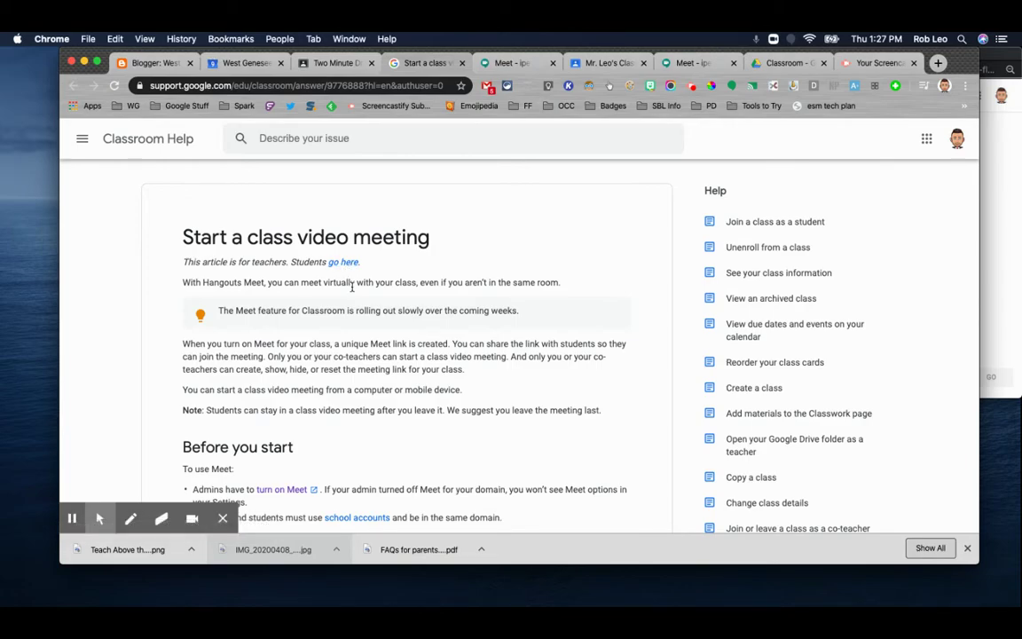
{"action": "scroll", "coordinate": [352, 287], "scroll_direction": "down", "scroll_amount": 2}
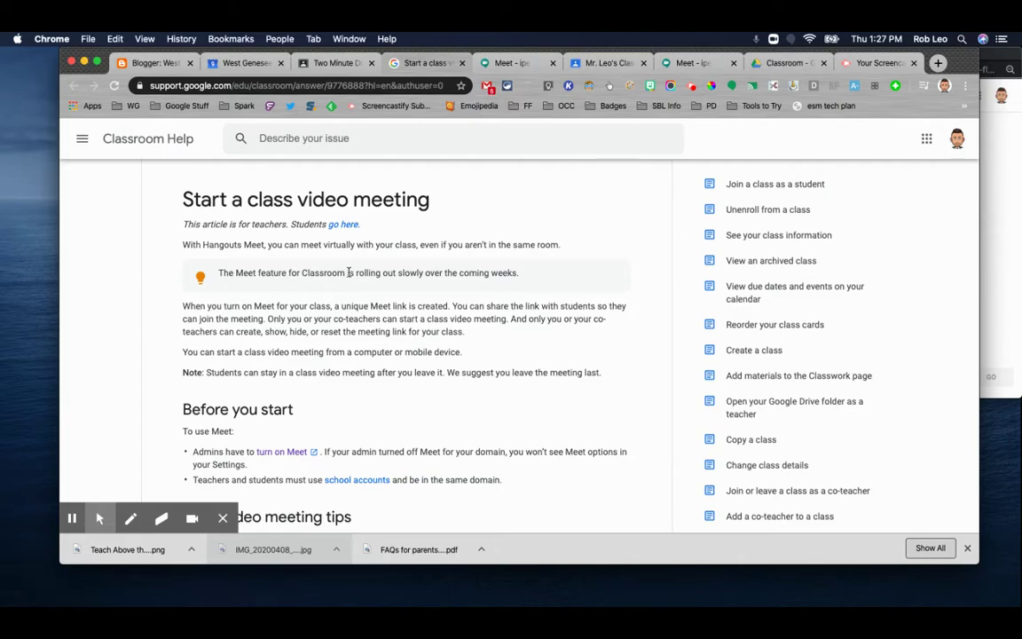
{"action": "scroll", "coordinate": [327, 320], "scroll_direction": "down", "scroll_amount": 2}
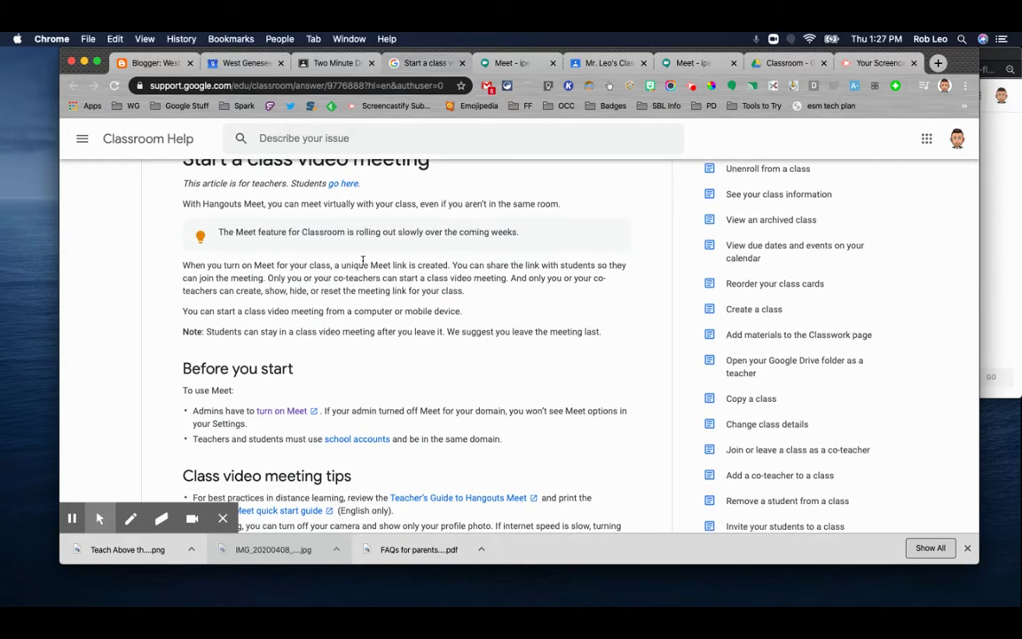
{"action": "scroll", "coordinate": [362, 310], "scroll_direction": "down", "scroll_amount": 5}
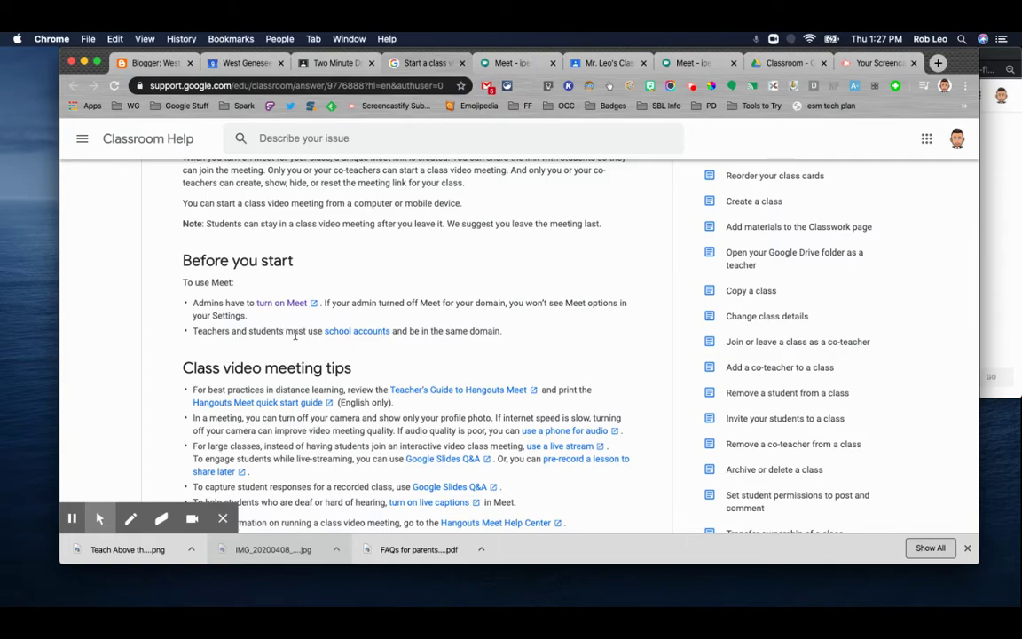
{"action": "scroll", "coordinate": [351, 335], "scroll_direction": "down", "scroll_amount": 3}
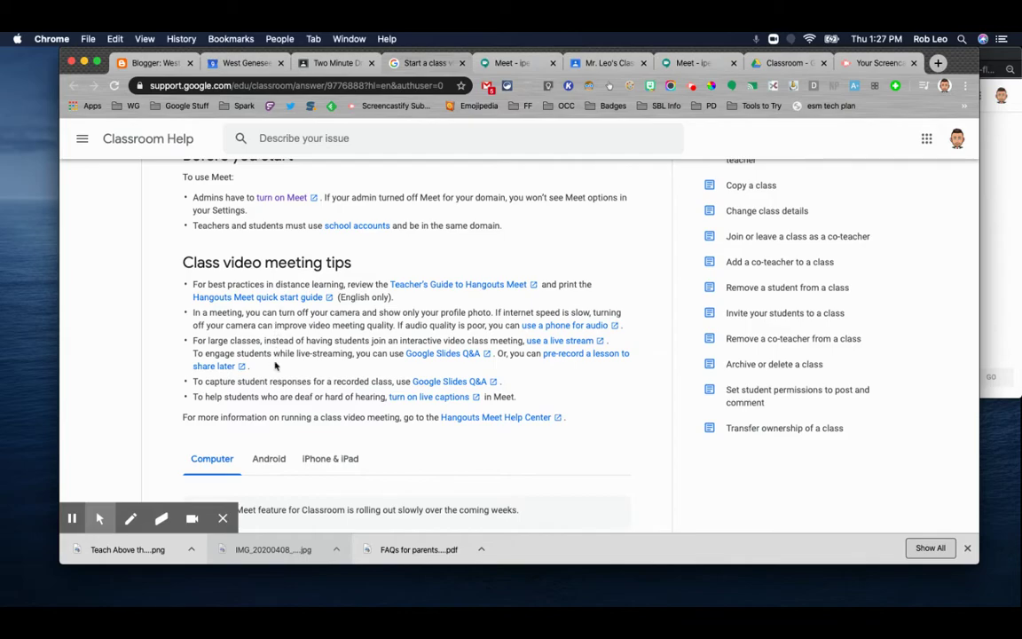
{"action": "scroll", "coordinate": [266, 381], "scroll_direction": "down", "scroll_amount": 3}
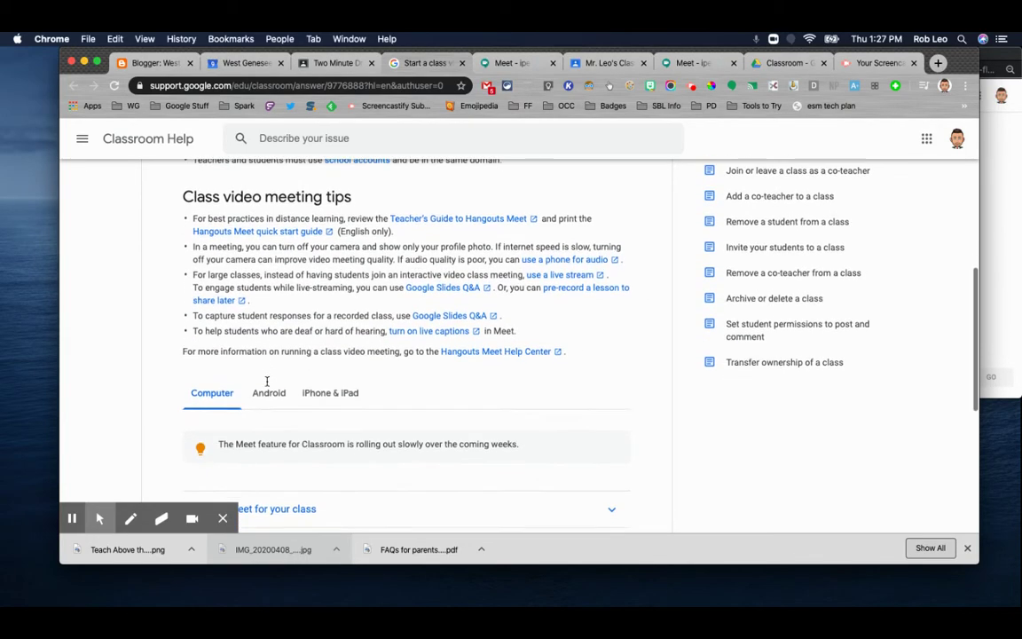
{"action": "scroll", "coordinate": [268, 385], "scroll_direction": "down", "scroll_amount": 3}
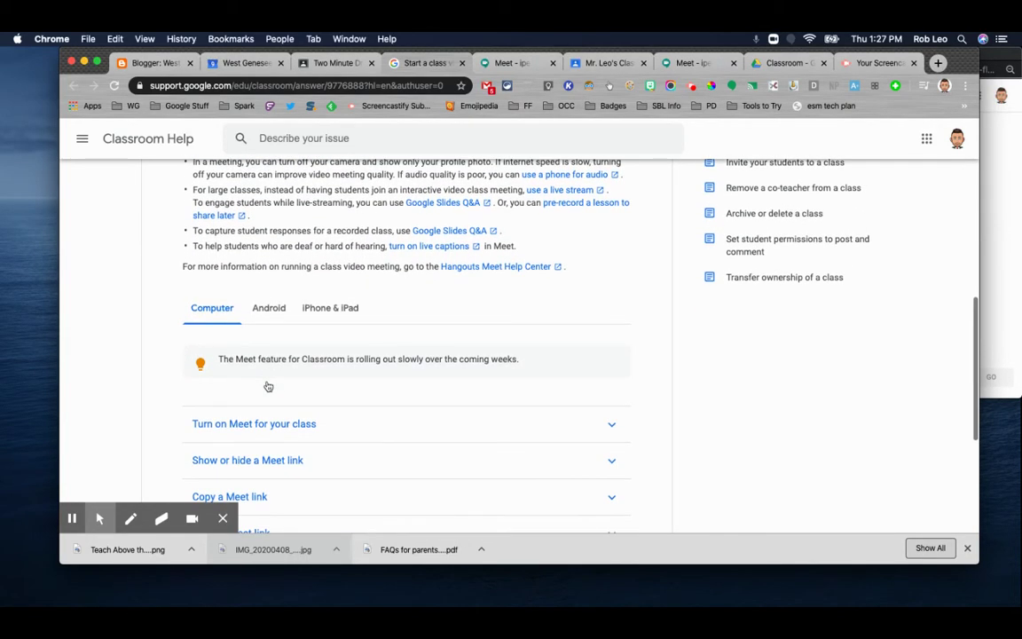
{"action": "scroll", "coordinate": [267, 385], "scroll_direction": "down", "scroll_amount": 3}
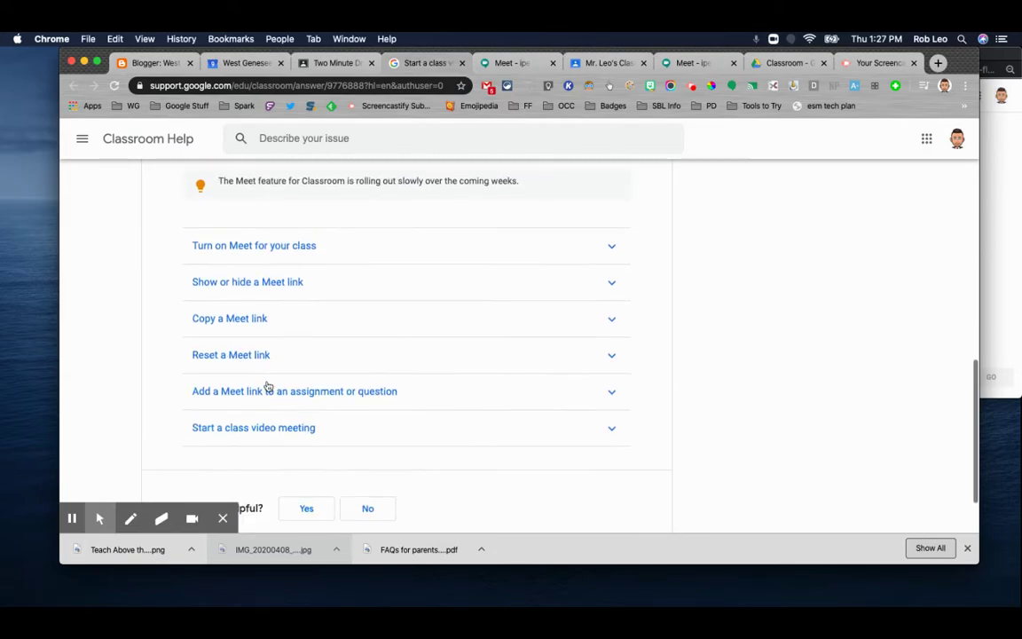
Step: Scroll back up to the top of the class video meeting article
{"action": "scroll", "coordinate": [267, 386], "scroll_direction": "up", "scroll_amount": 6}
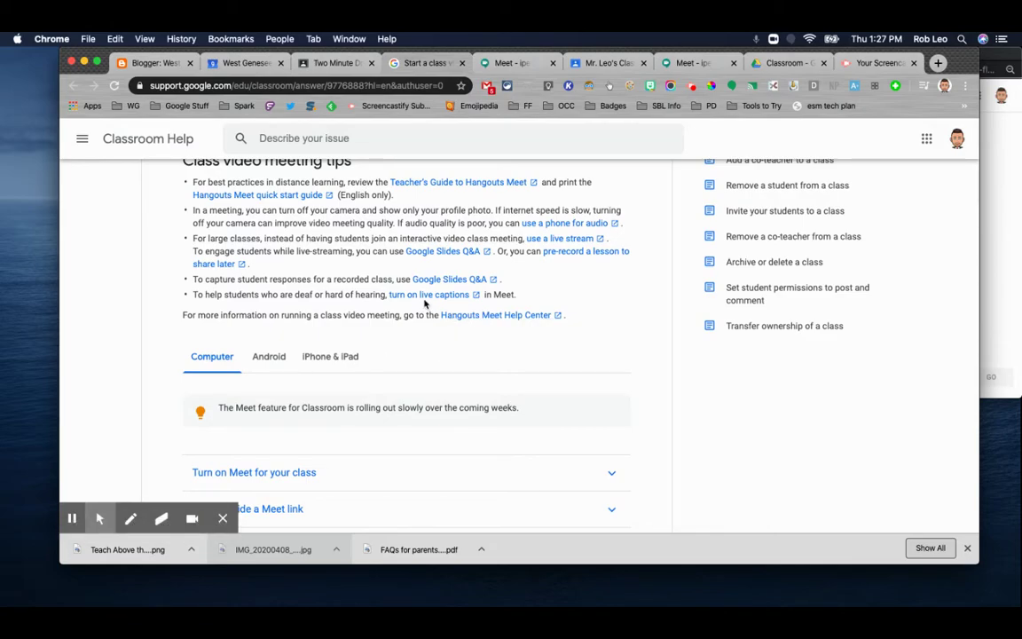
{"action": "scroll", "coordinate": [425, 303], "scroll_direction": "up", "scroll_amount": 1}
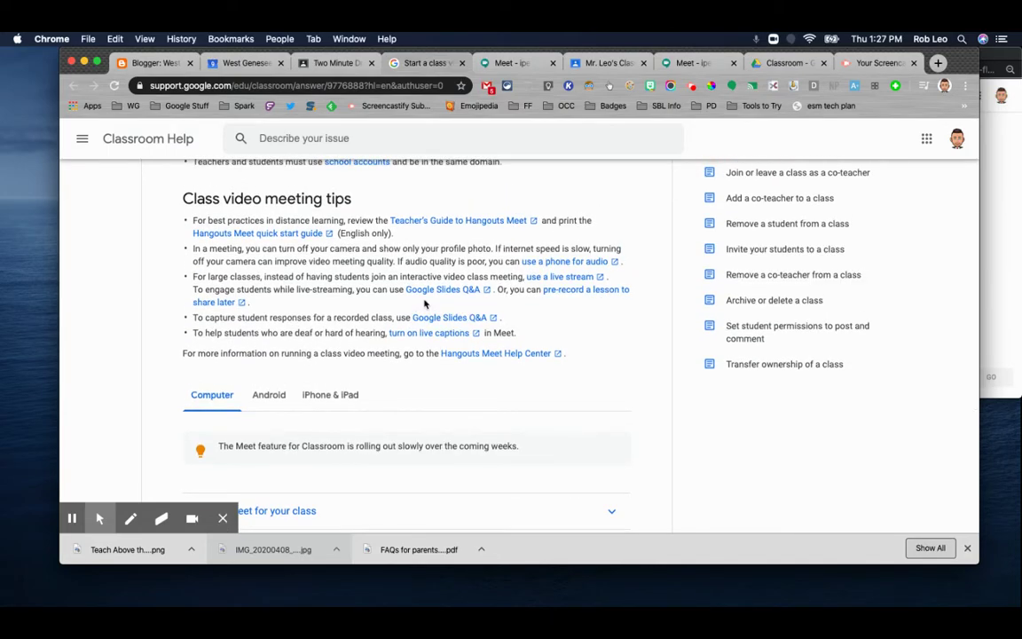
{"action": "scroll", "coordinate": [425, 303], "scroll_direction": "up", "scroll_amount": 1}
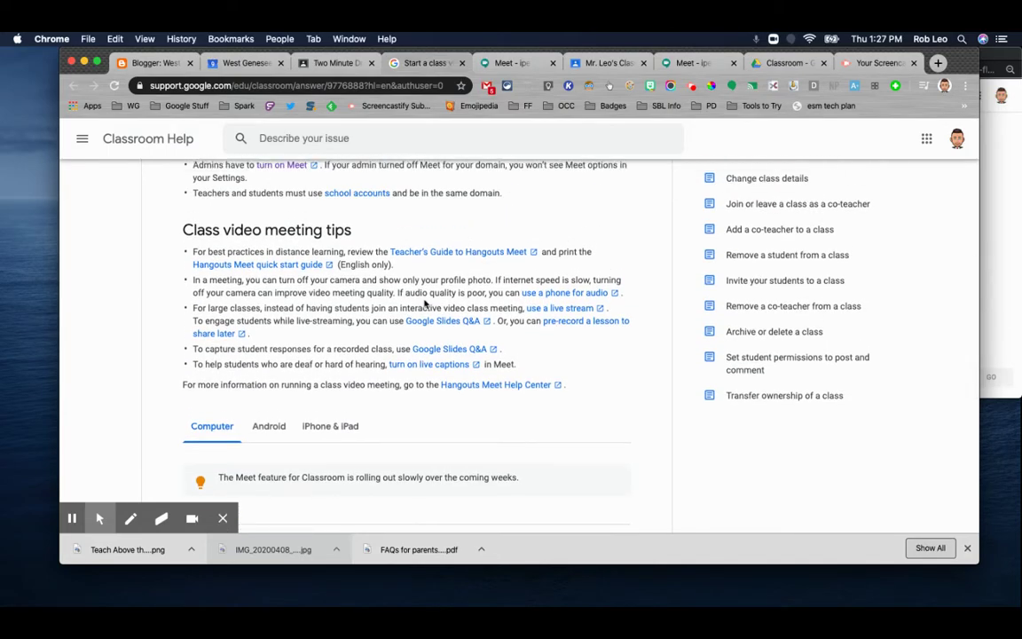
{"action": "scroll", "coordinate": [425, 304], "scroll_direction": "up", "scroll_amount": 3}
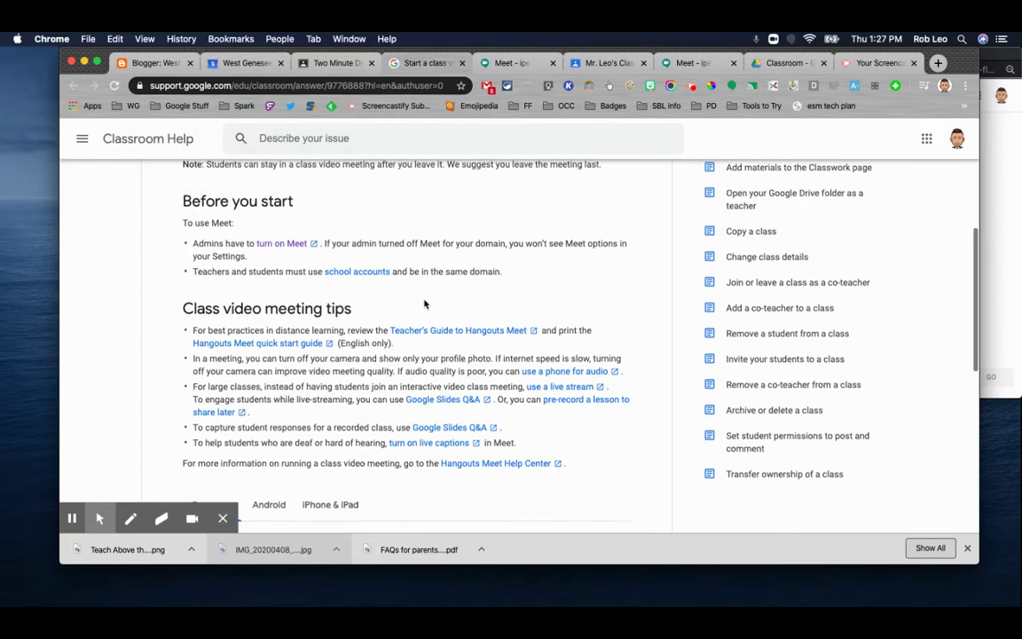
{"action": "scroll", "coordinate": [272, 188], "scroll_direction": "up", "scroll_amount": 5}
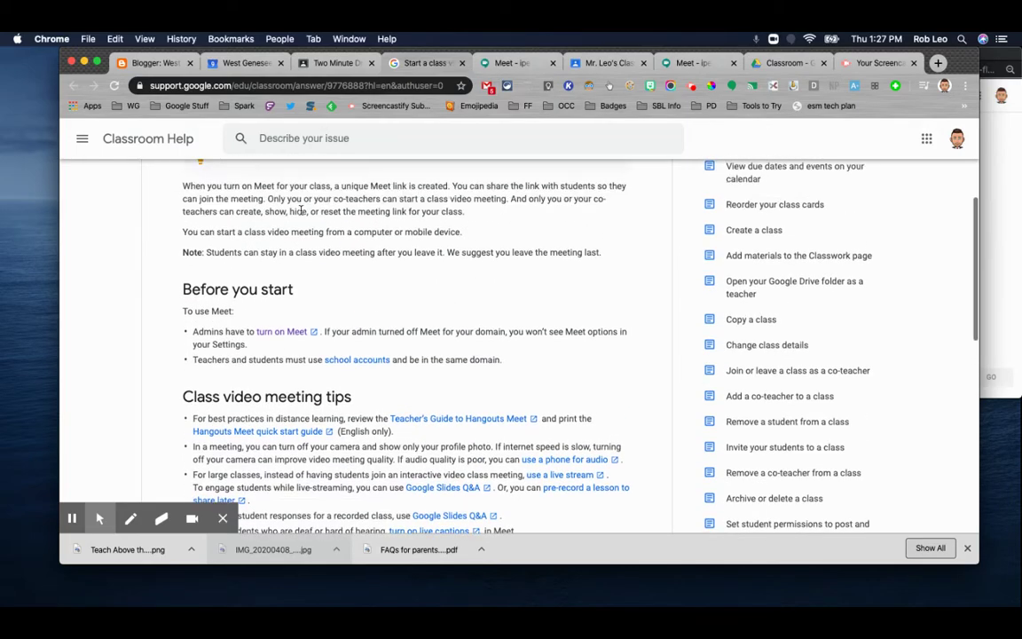
Step: Back in Two Minute Drill class settings, generate a class Meet link
{"action": "left_click", "coordinate": [323, 69]}
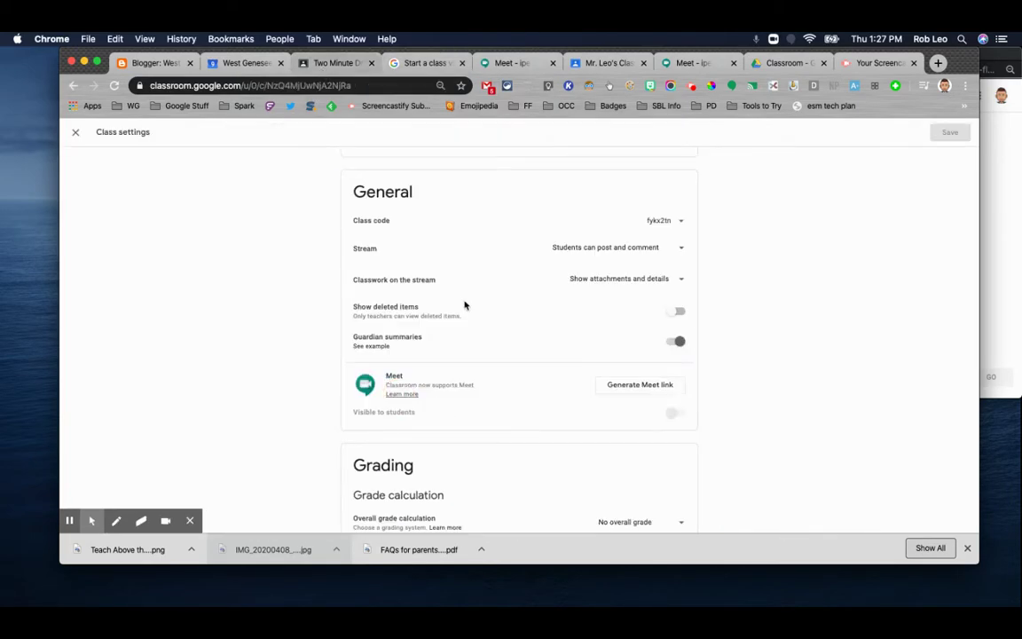
{"action": "left_click", "coordinate": [627, 390]}
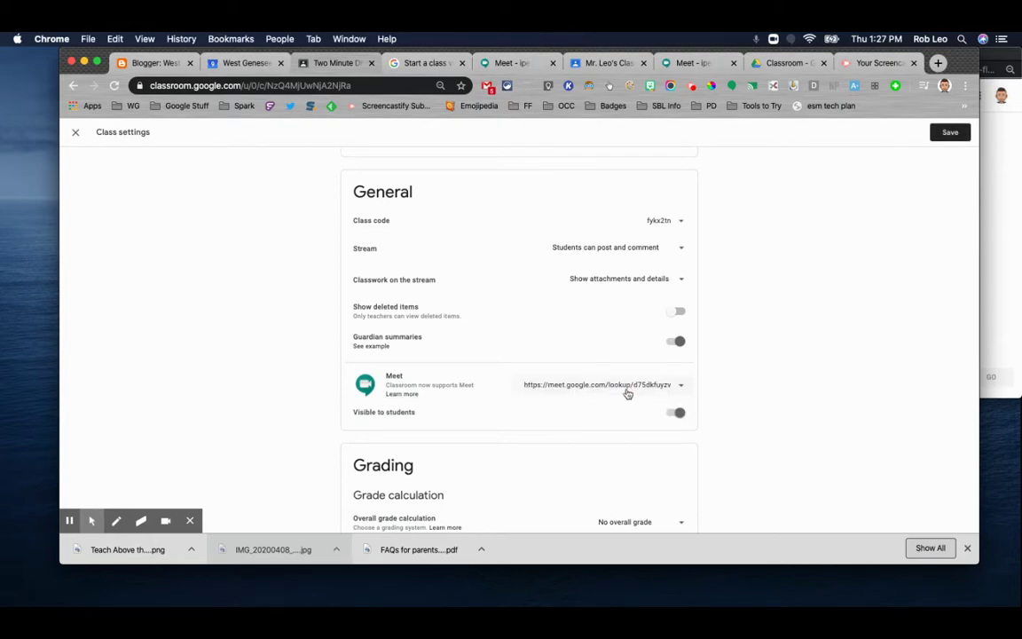
{"action": "left_click", "coordinate": [682, 388]}
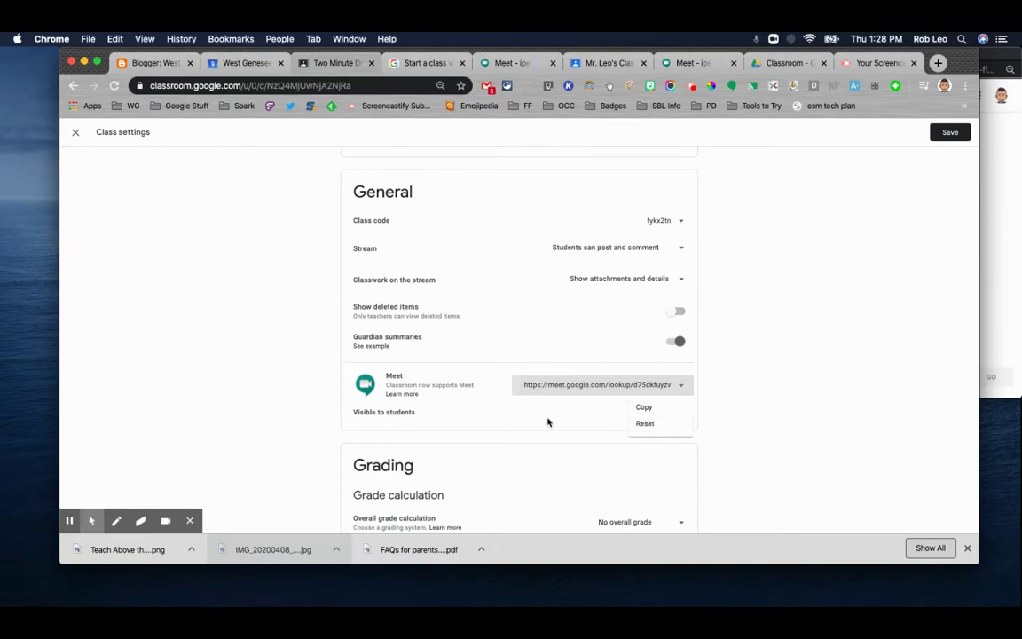
{"action": "left_click", "coordinate": [413, 415]}
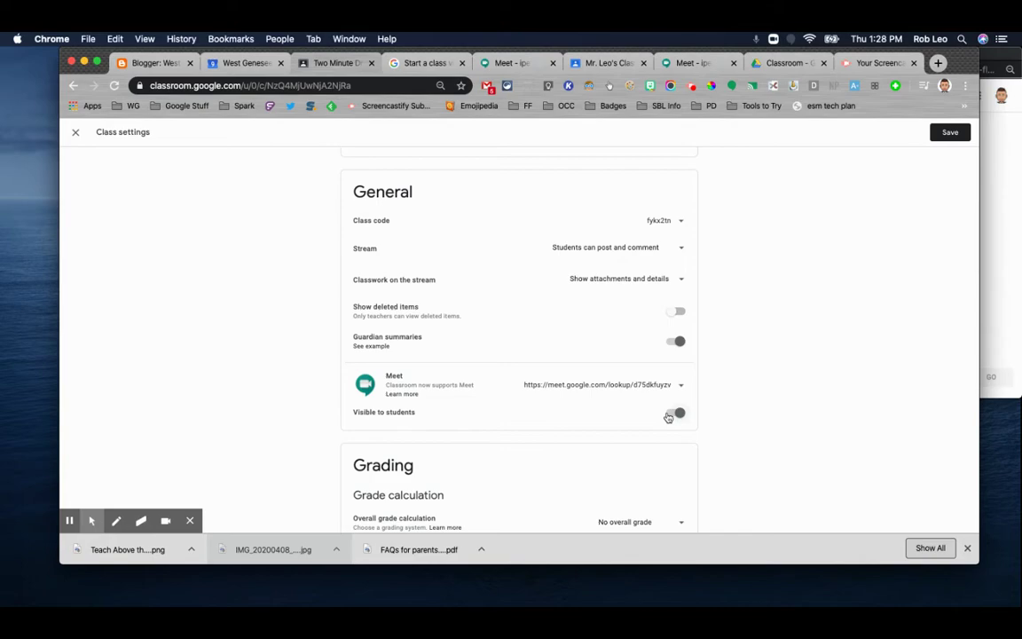
{"action": "left_click", "coordinate": [680, 389]}
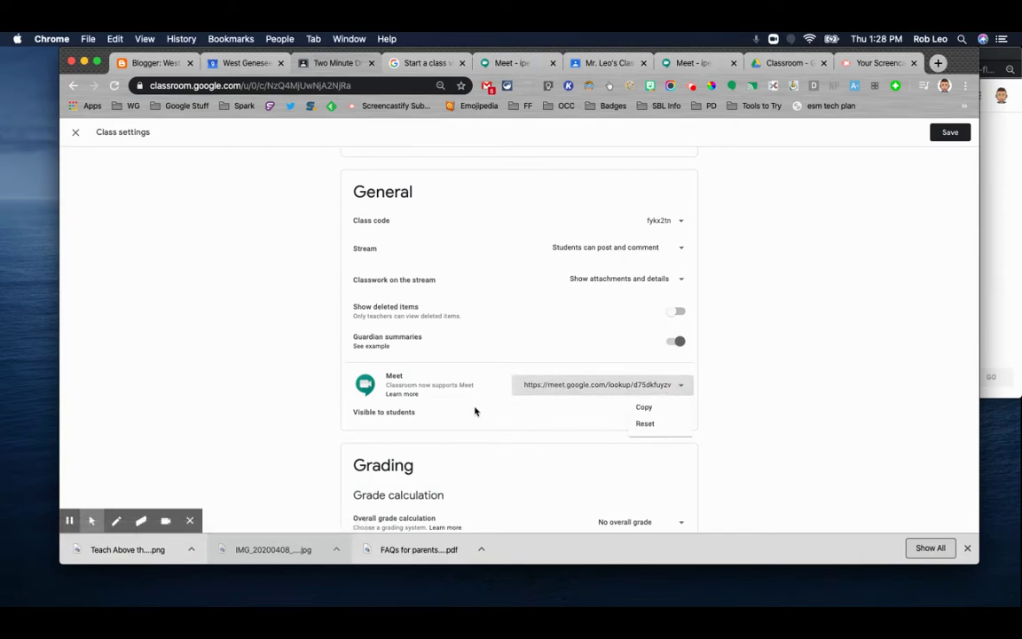
{"action": "left_click", "coordinate": [475, 410]}
Step: Keep the Meet link visible to students, copy it, and save the settings
{"action": "left_click", "coordinate": [671, 415]}
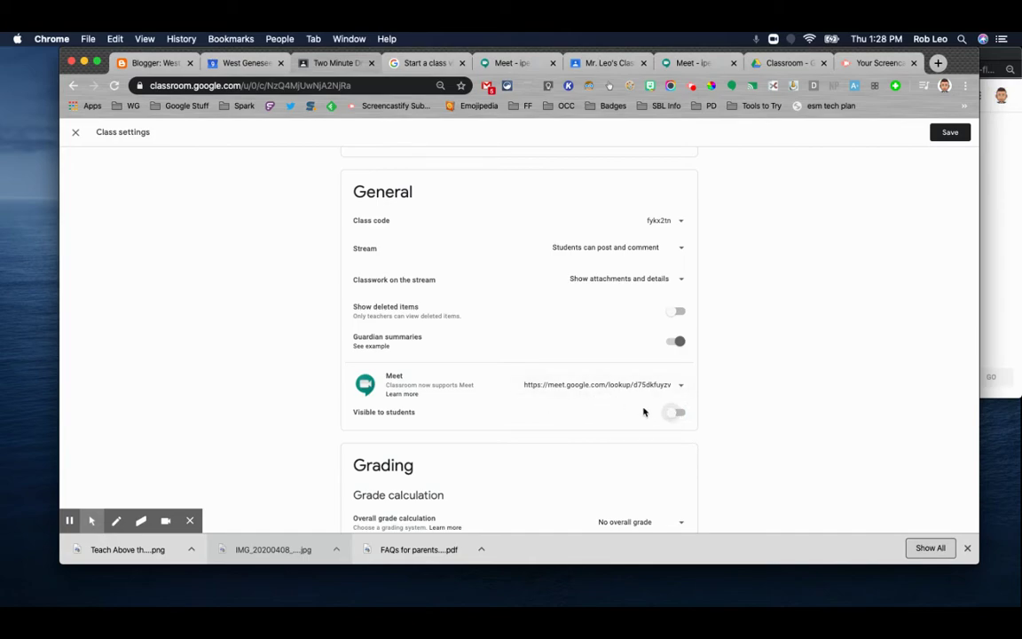
{"action": "left_click", "coordinate": [678, 415]}
{"action": "left_click", "coordinate": [681, 395]}
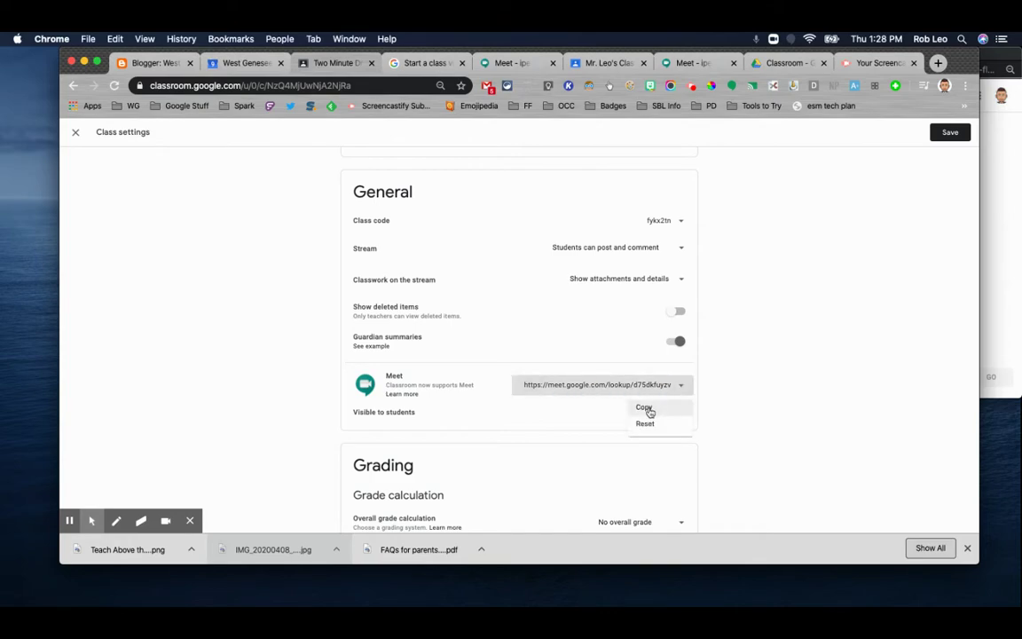
{"action": "left_click", "coordinate": [642, 404]}
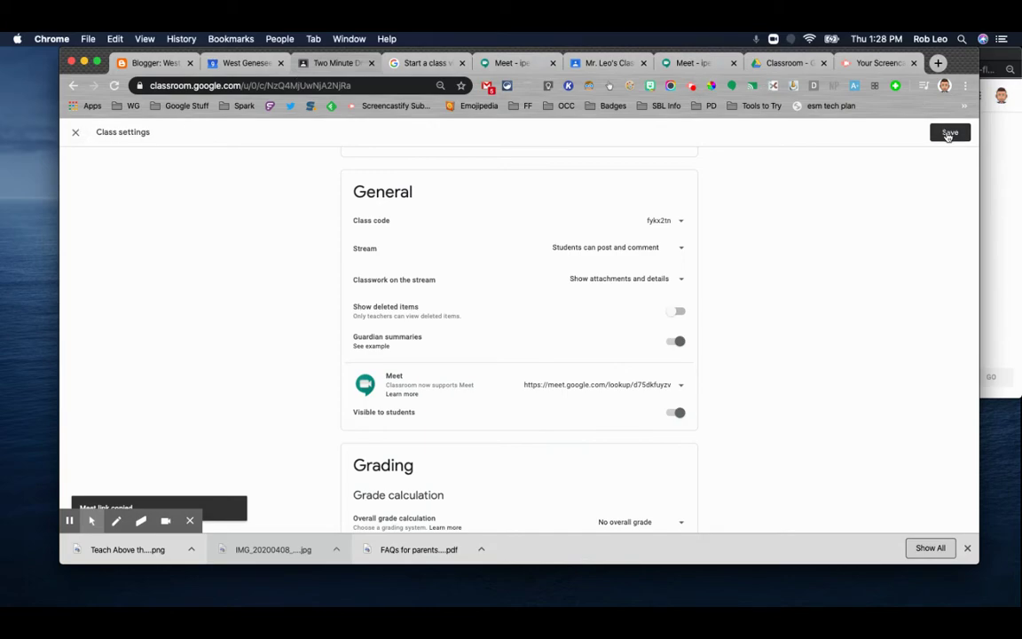
{"action": "left_click", "coordinate": [947, 134]}
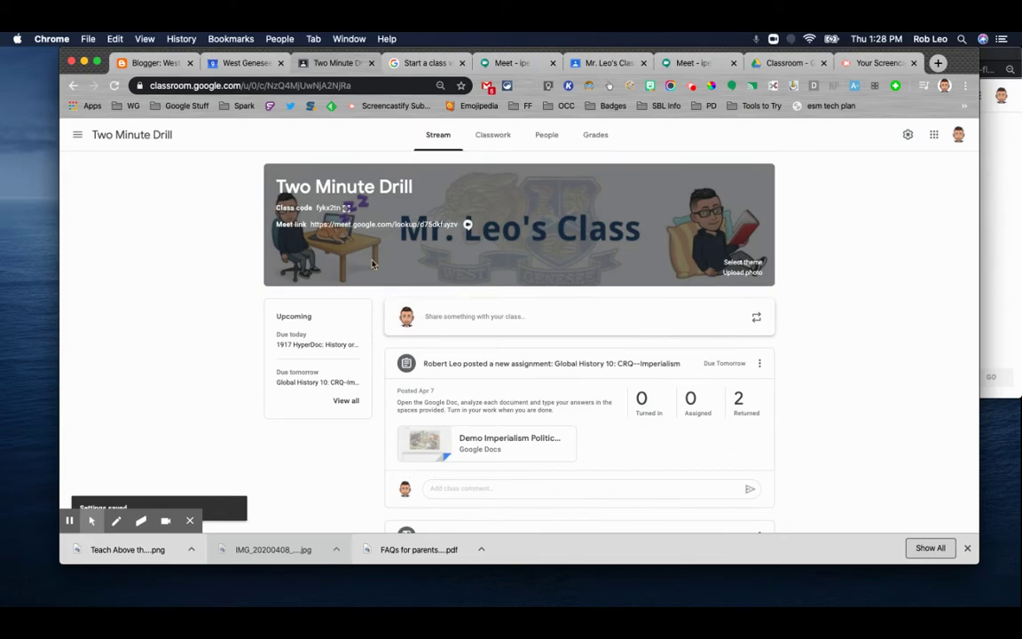
Step: Draft a stream announcement "Join today's Meet!" with the pasted class Meet link attached
{"action": "left_click", "coordinate": [449, 323]}
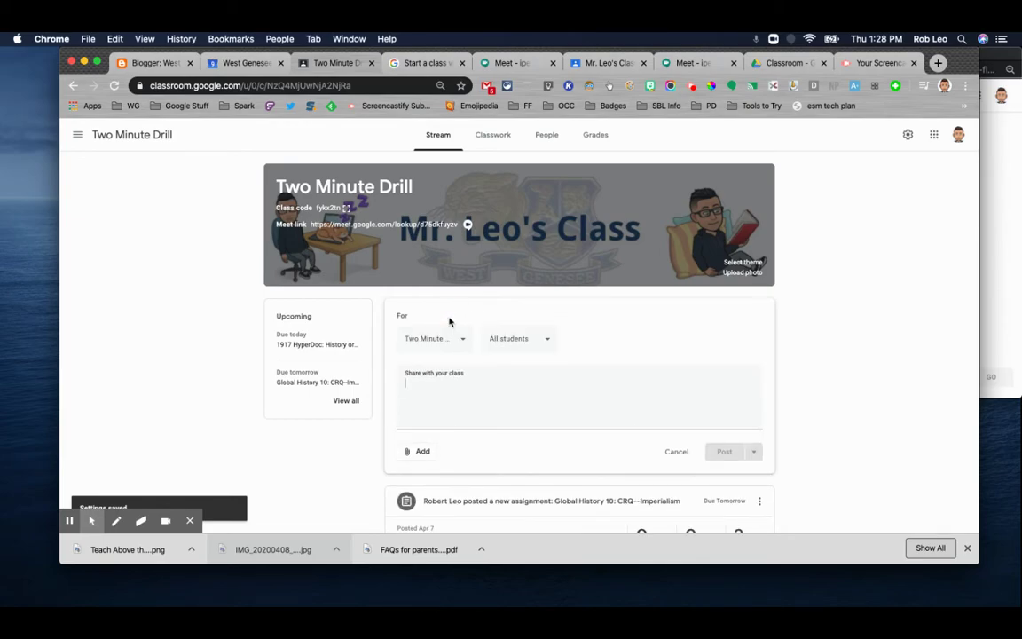
{"action": "type", "text": "Join today's Meet!"}
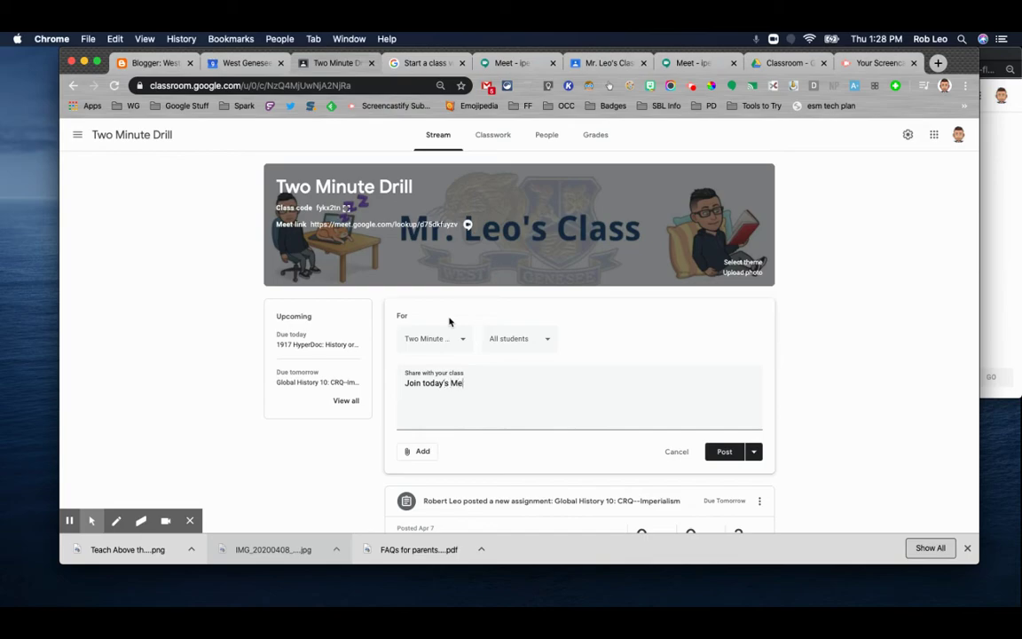
{"action": "left_click", "coordinate": [410, 451]}
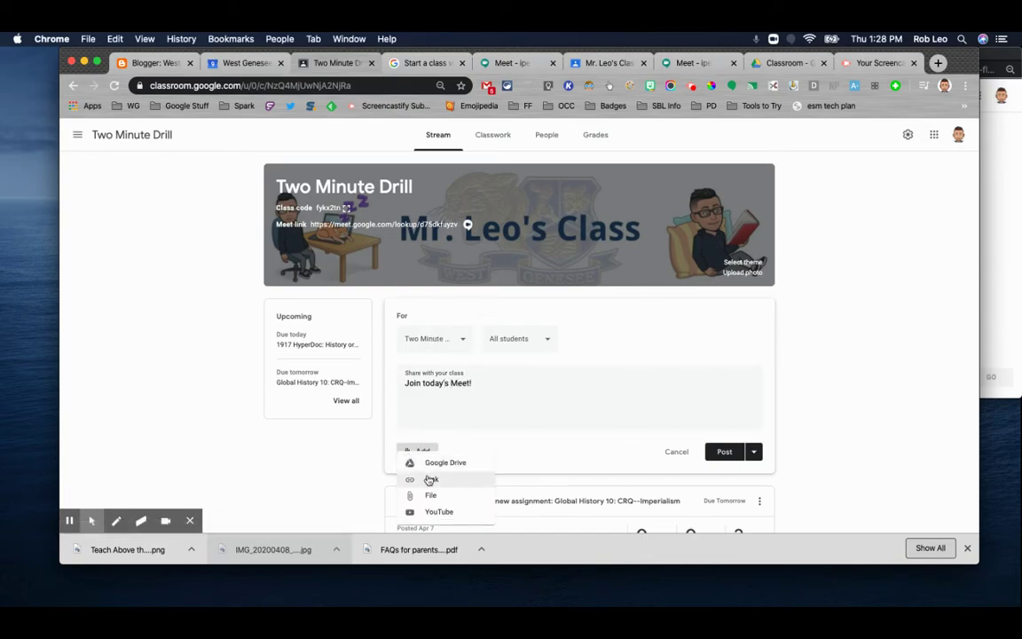
{"action": "left_click", "coordinate": [427, 479]}
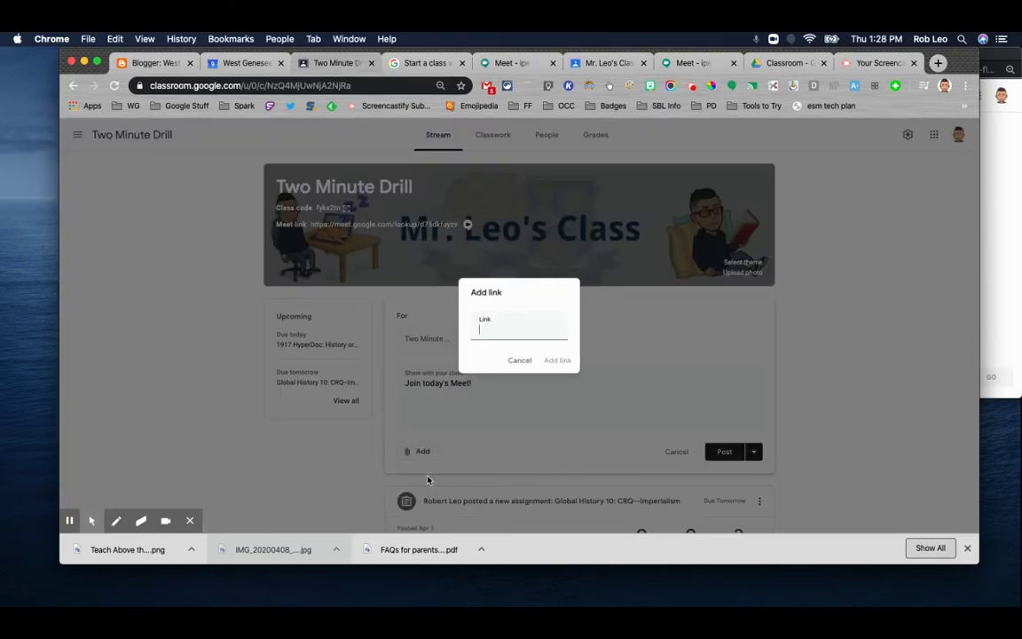
{"action": "key", "text": "super+v"}
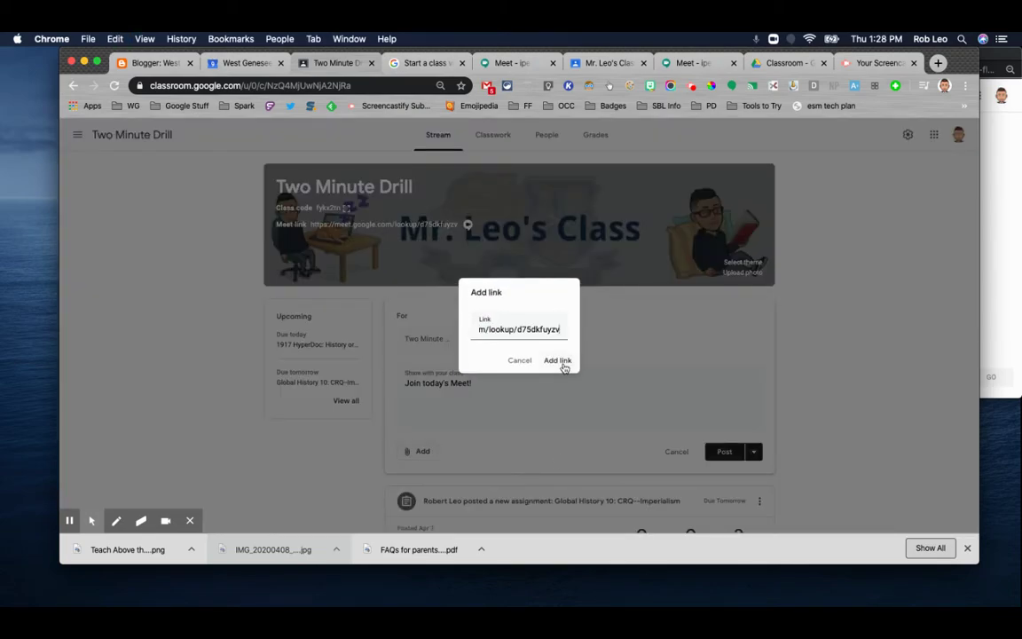
{"action": "left_click", "coordinate": [558, 361]}
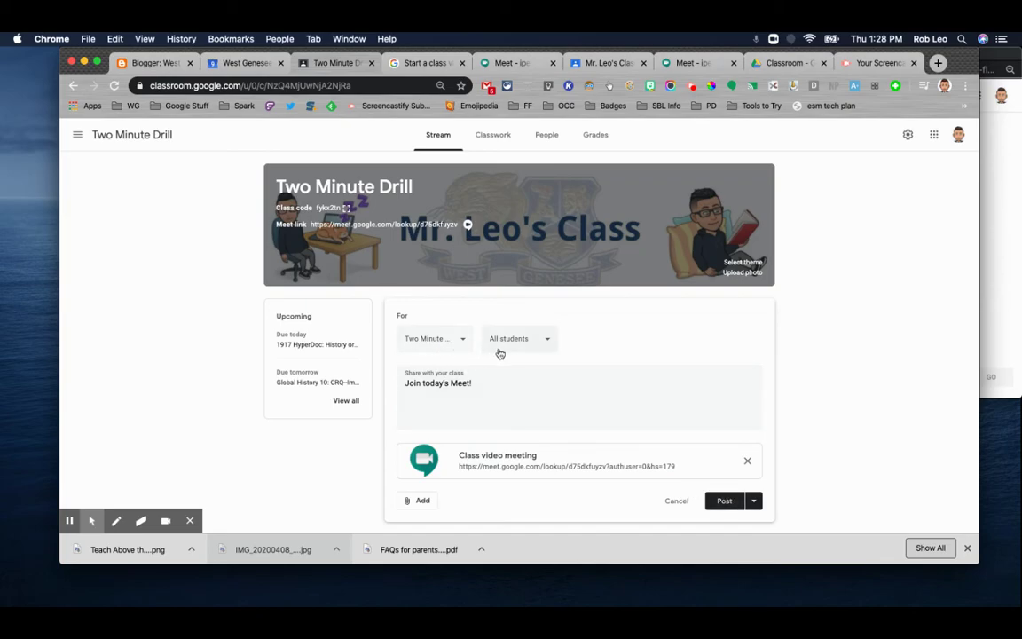
{"action": "left_click", "coordinate": [461, 346]}
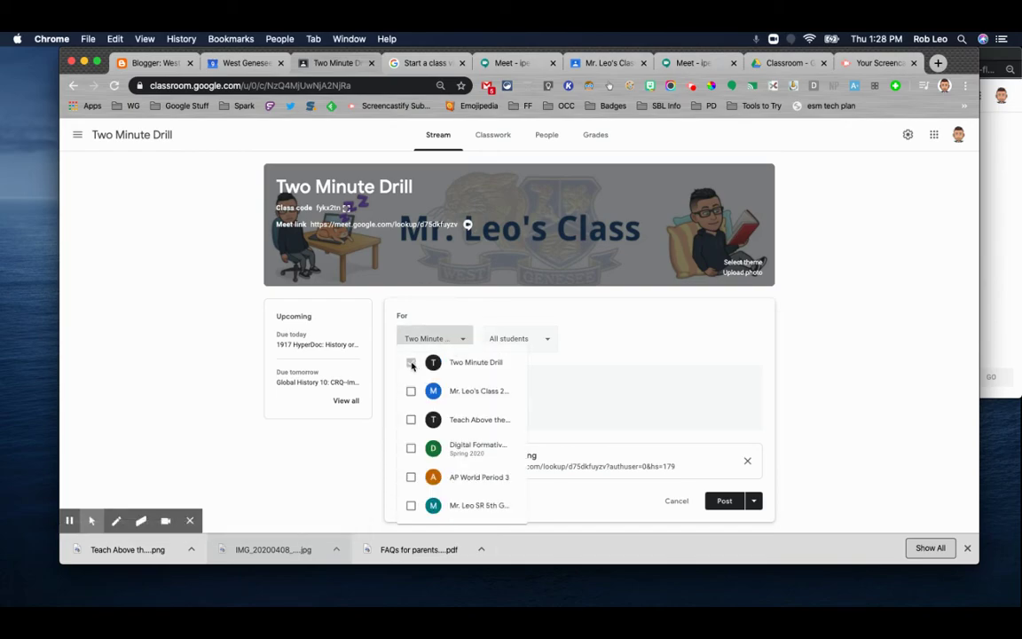
{"action": "left_click", "coordinate": [513, 302]}
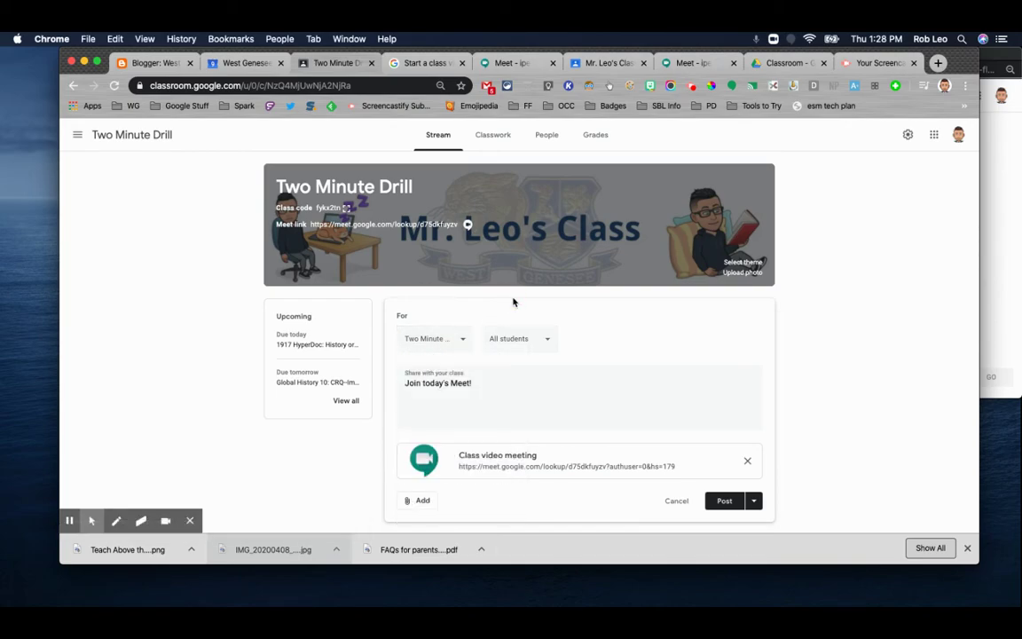
{"action": "left_click", "coordinate": [548, 343]}
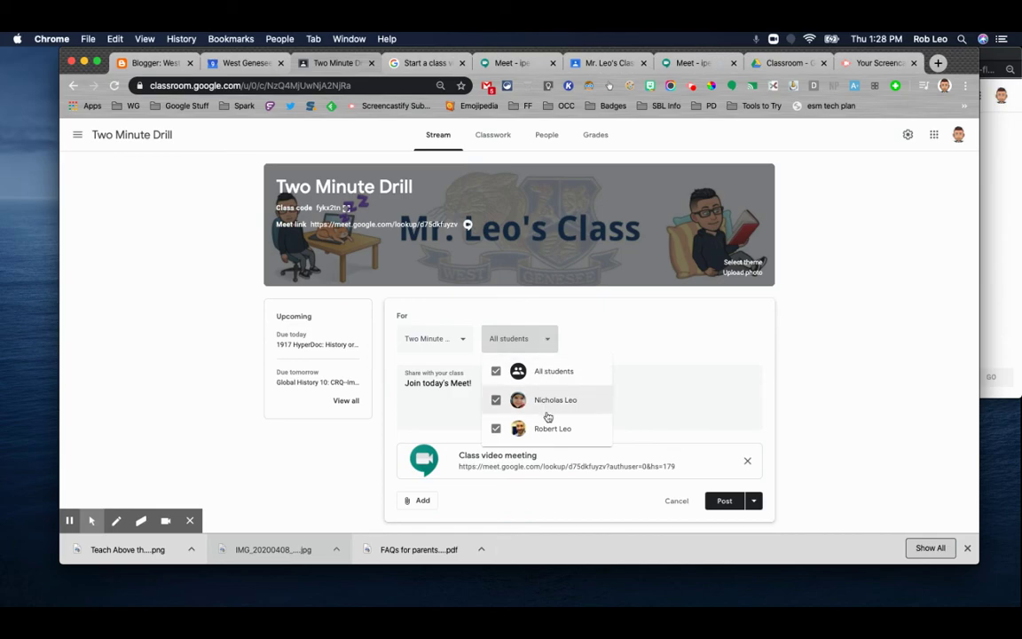
{"action": "left_click", "coordinate": [496, 428]}
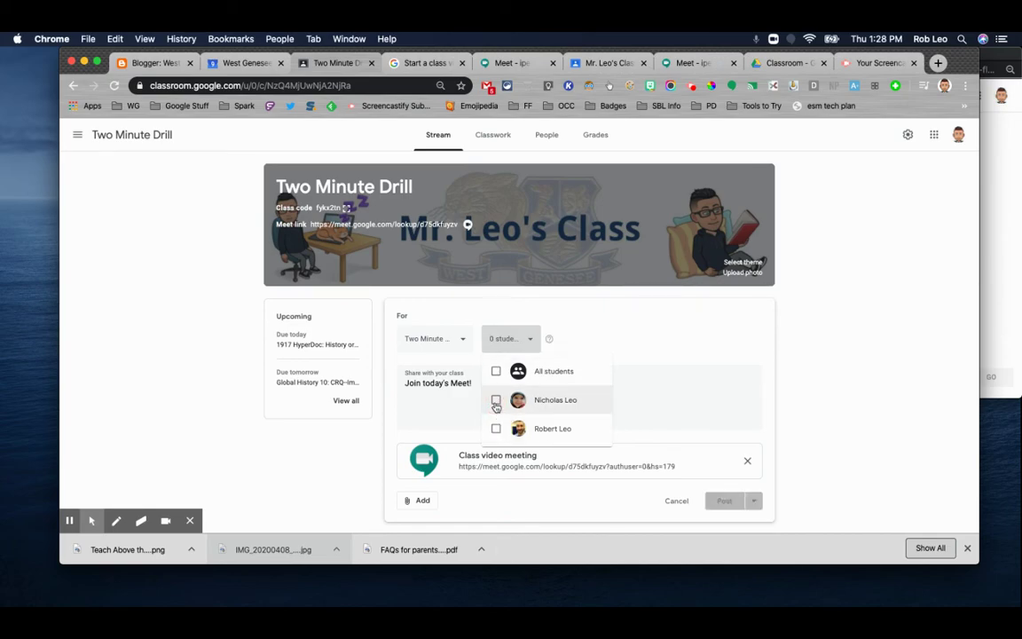
{"action": "left_click", "coordinate": [495, 371]}
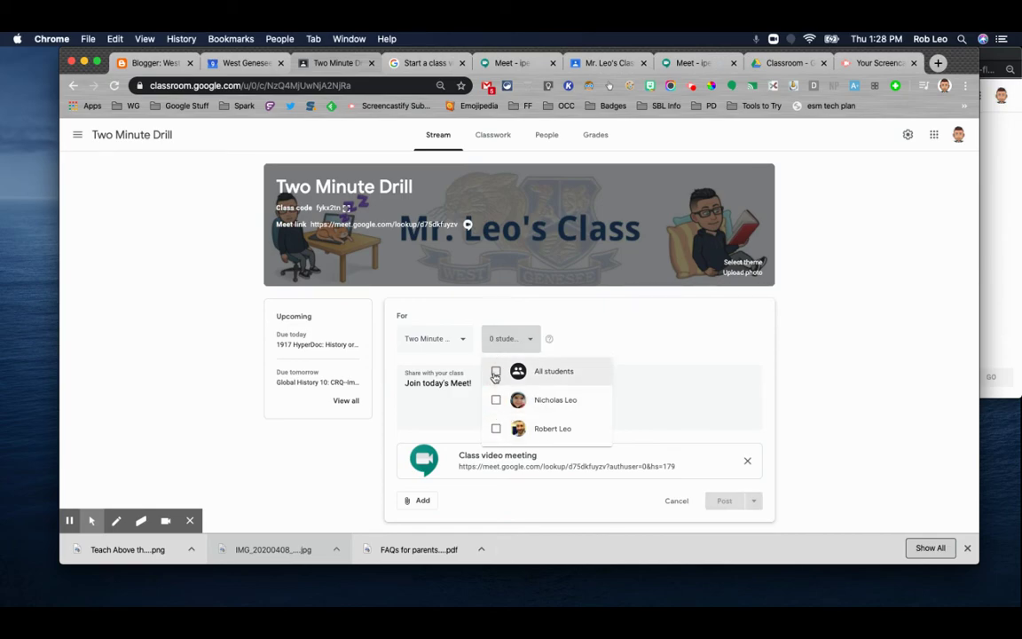
{"action": "left_click", "coordinate": [853, 358]}
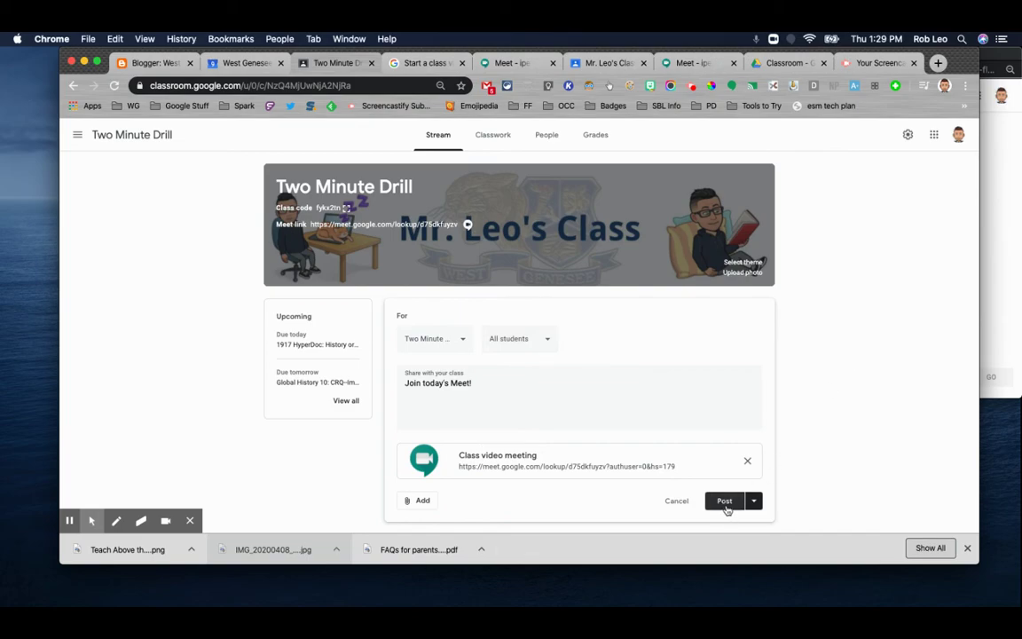